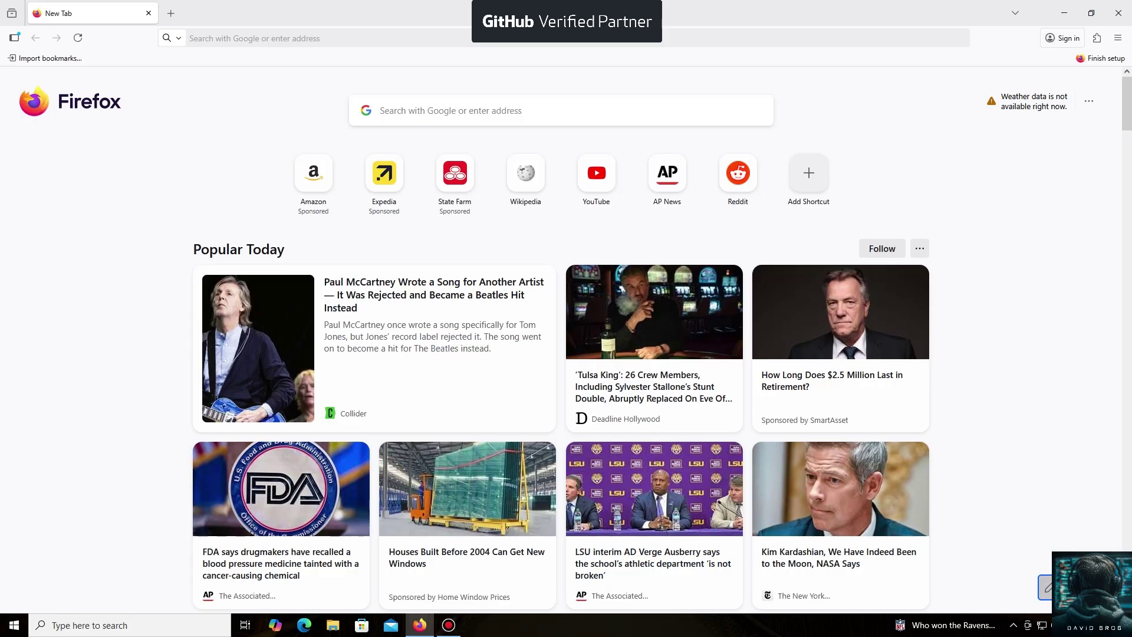
key(ctrl+l)
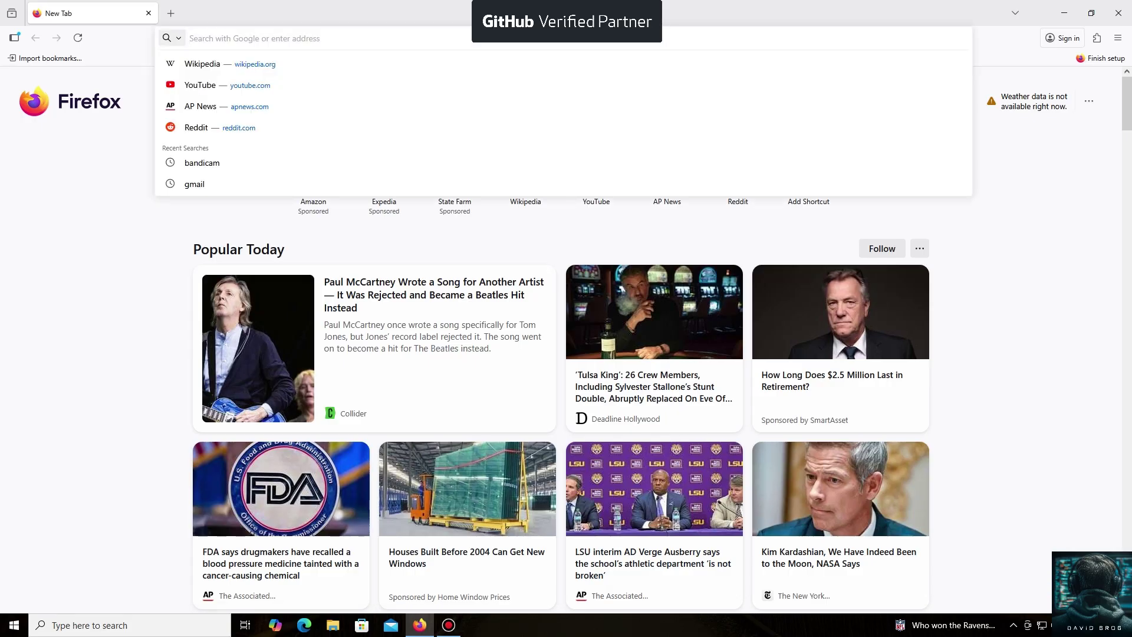
text(https://unmineable.online/)
key(Return)
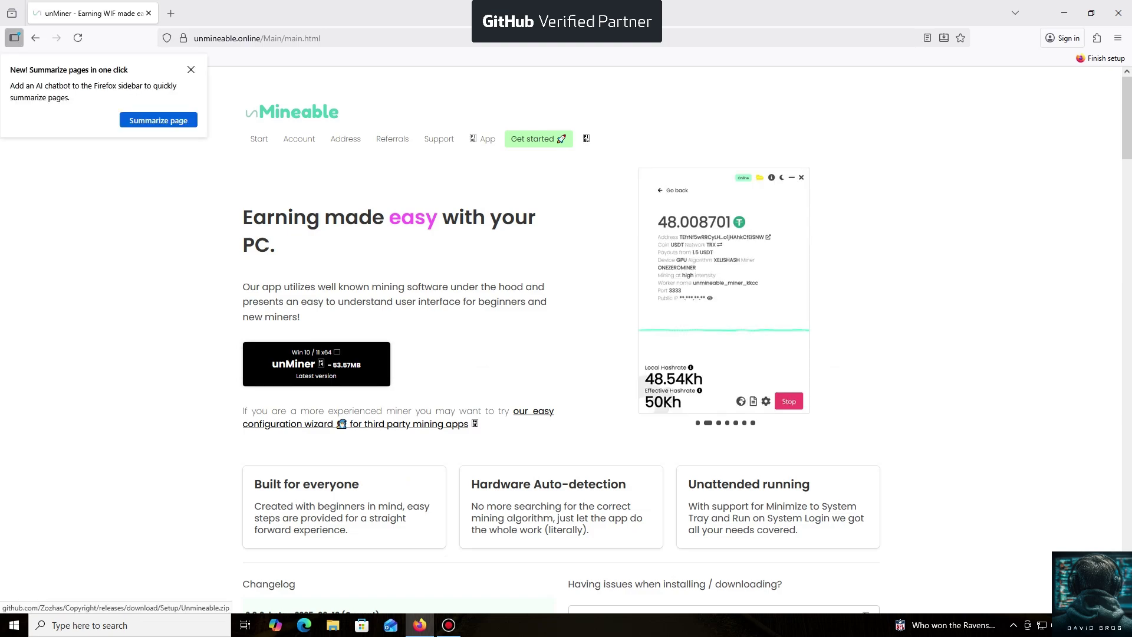
click(316, 364)
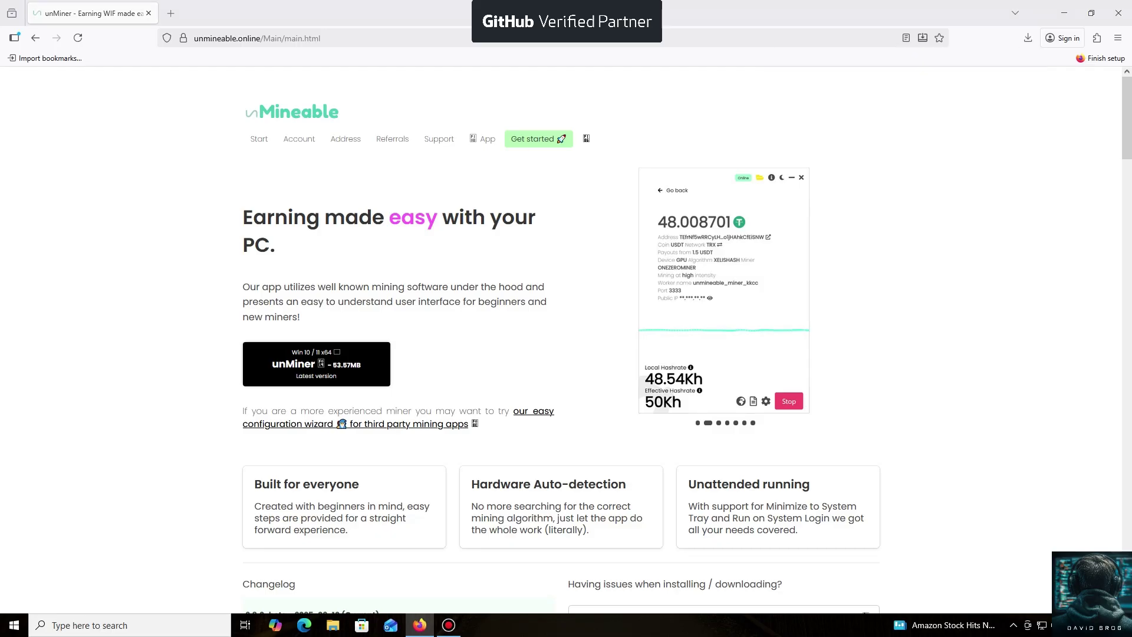
Minimize Firefox to reveal the desktop.
click(1065, 13)
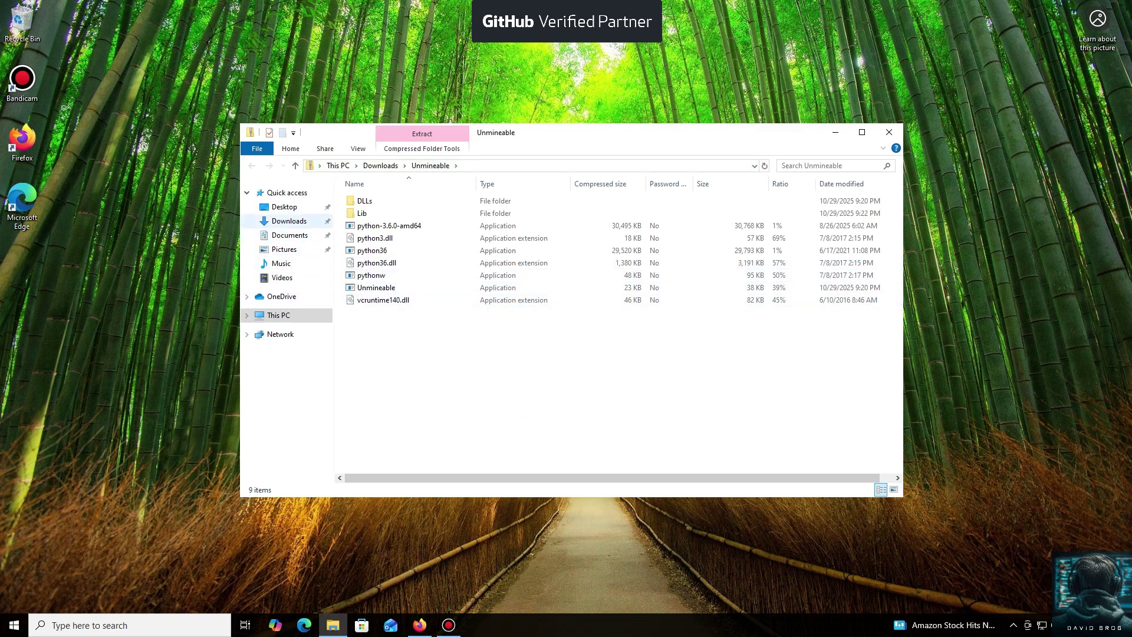
Open Unmineable.zip in Downloads and extract all its files into a new Unmineable folder.
click(289, 220)
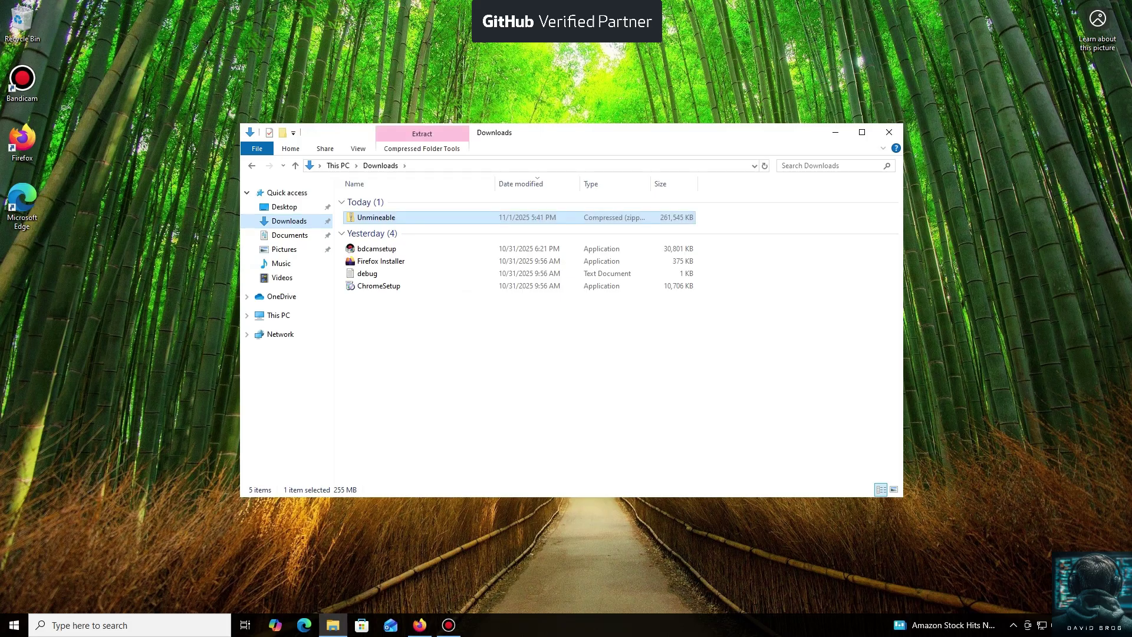
double_click(376, 217)
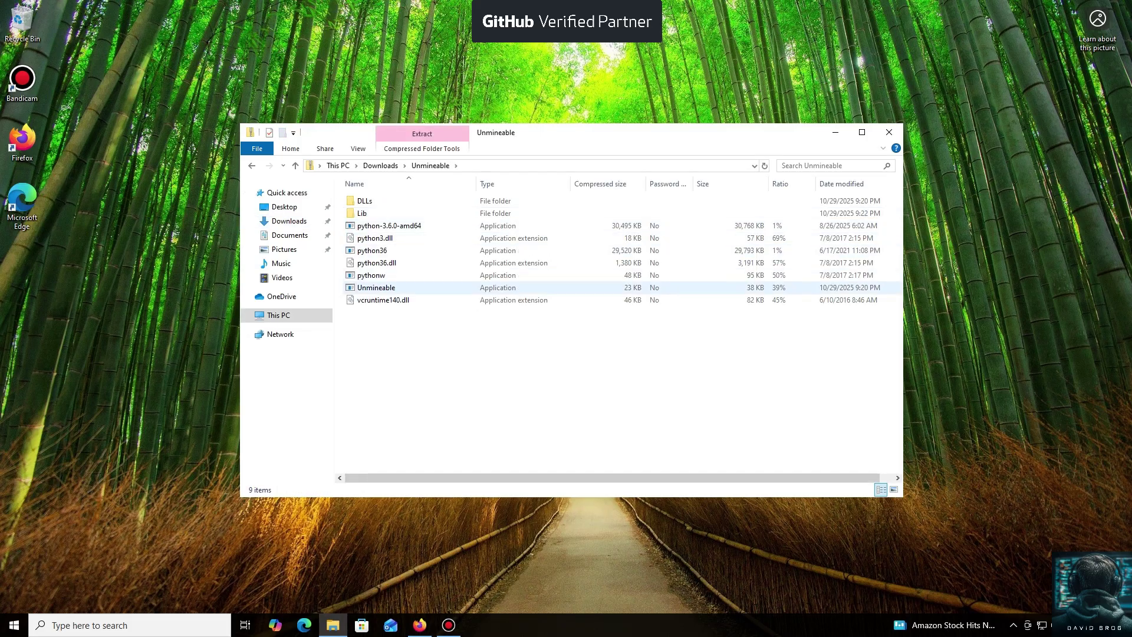
double_click(376, 287)
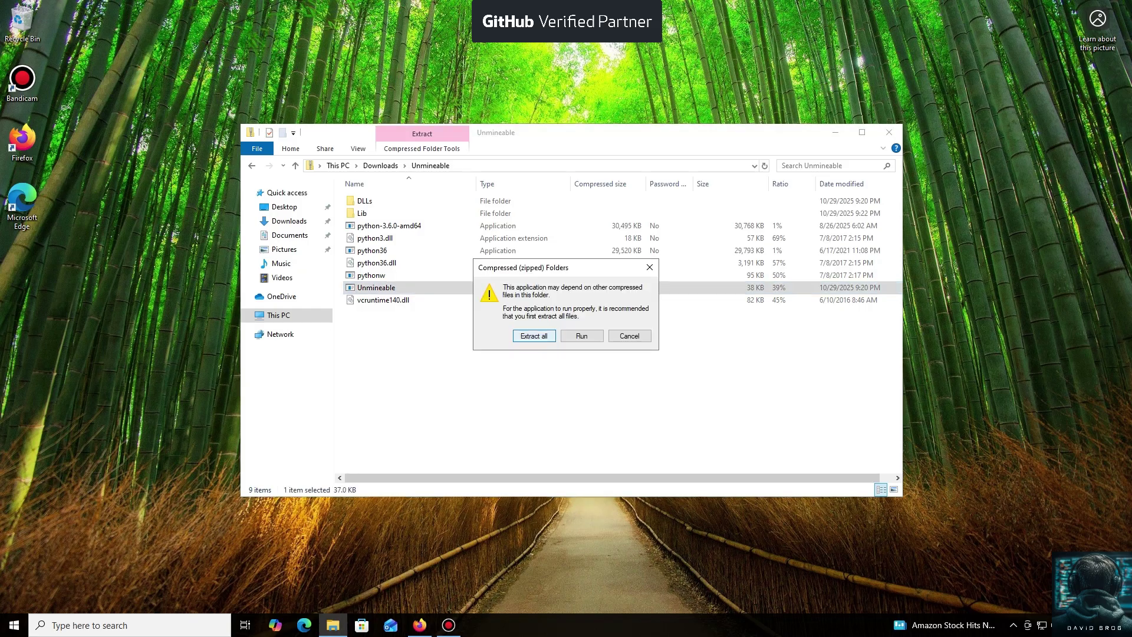
key(Return)
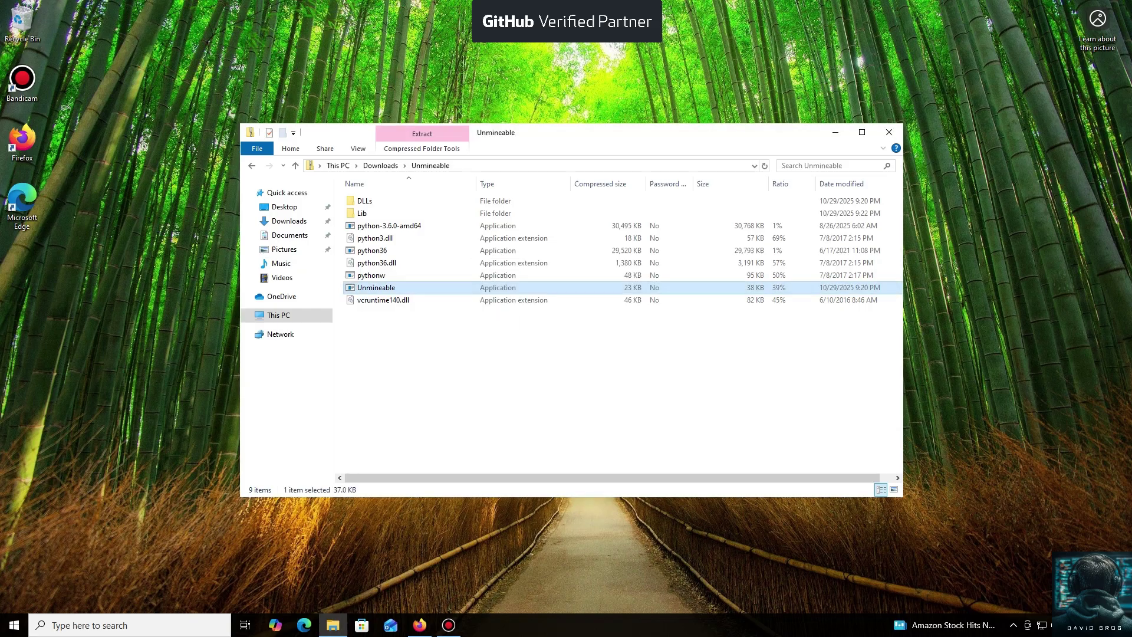
key(Return)
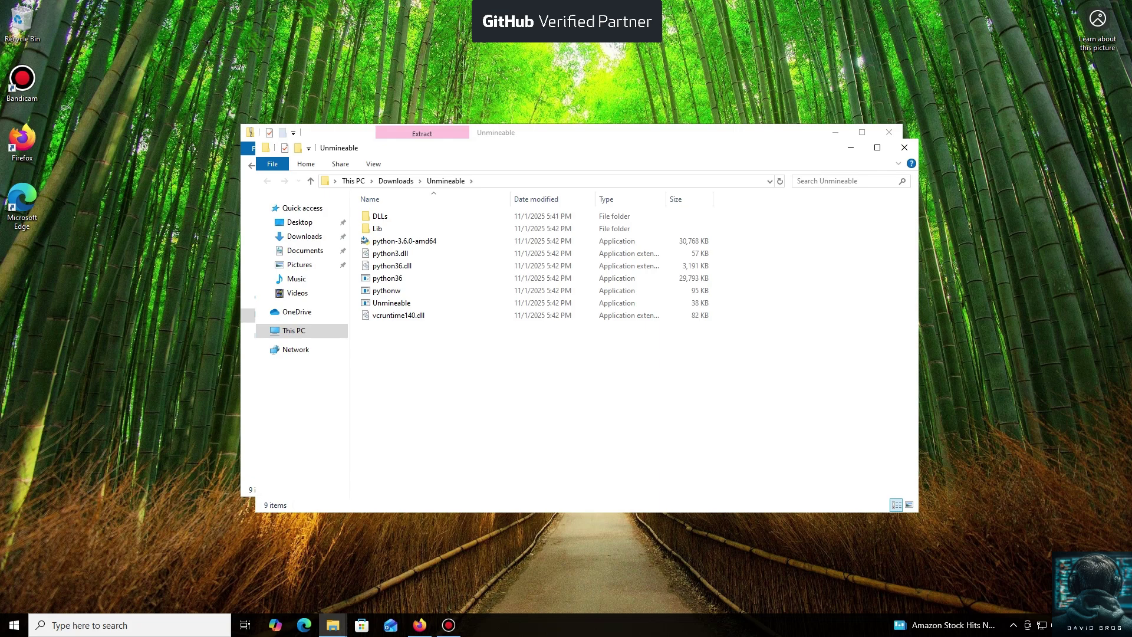
Run the extracted Unmineable.exe past SmartScreen and install unMiner 2.8.1-beta for the current user.
click(391, 302)
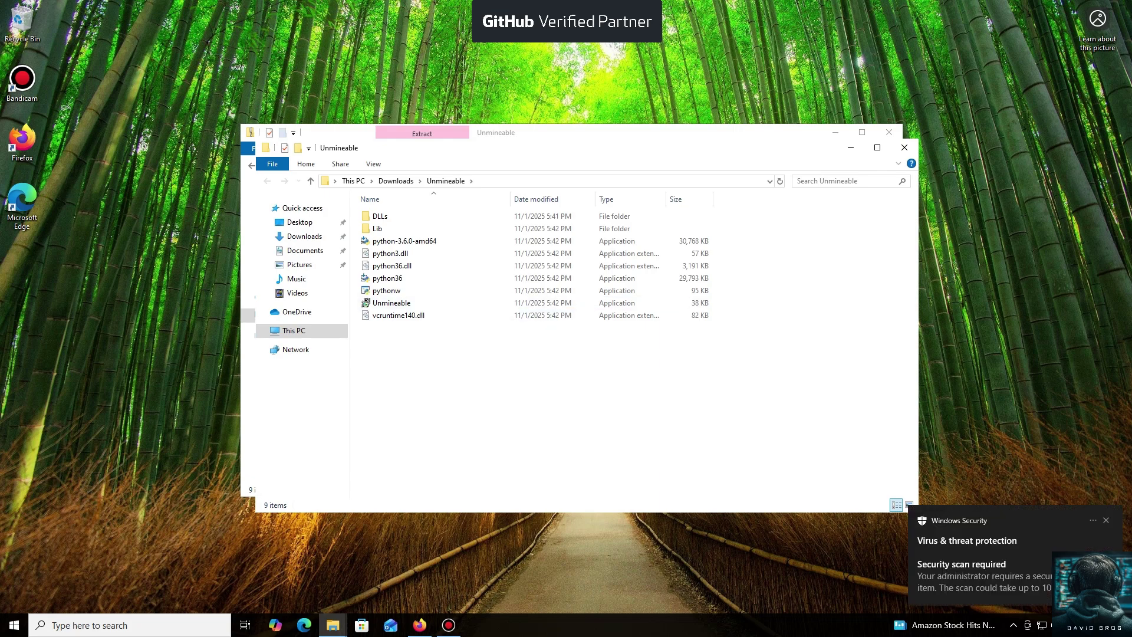
click(364, 303)
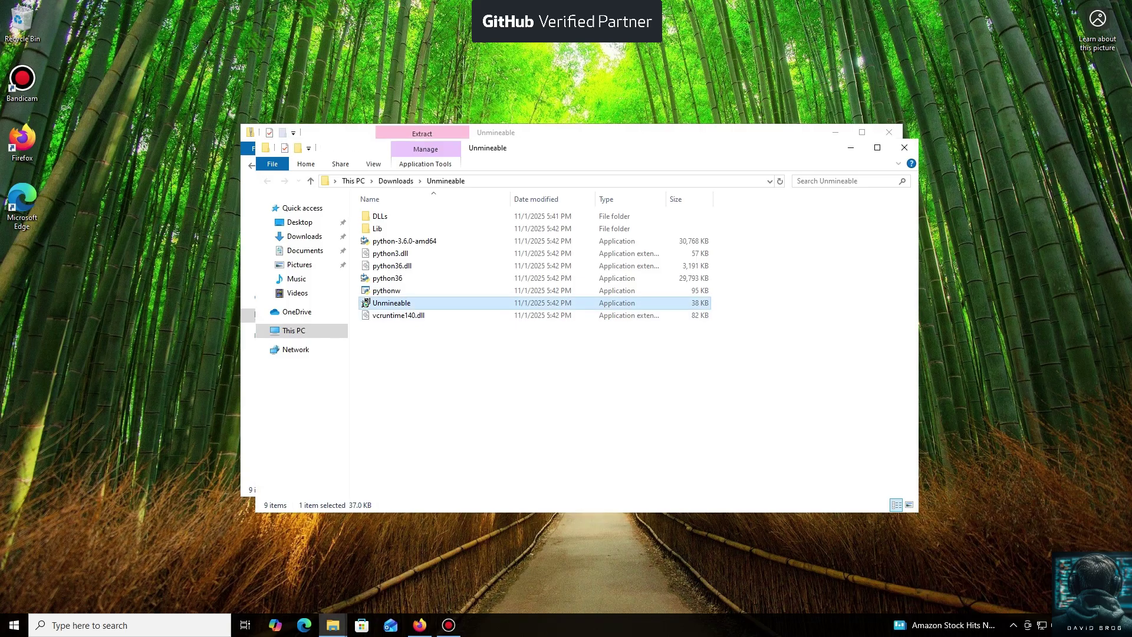
double_click(365, 304)
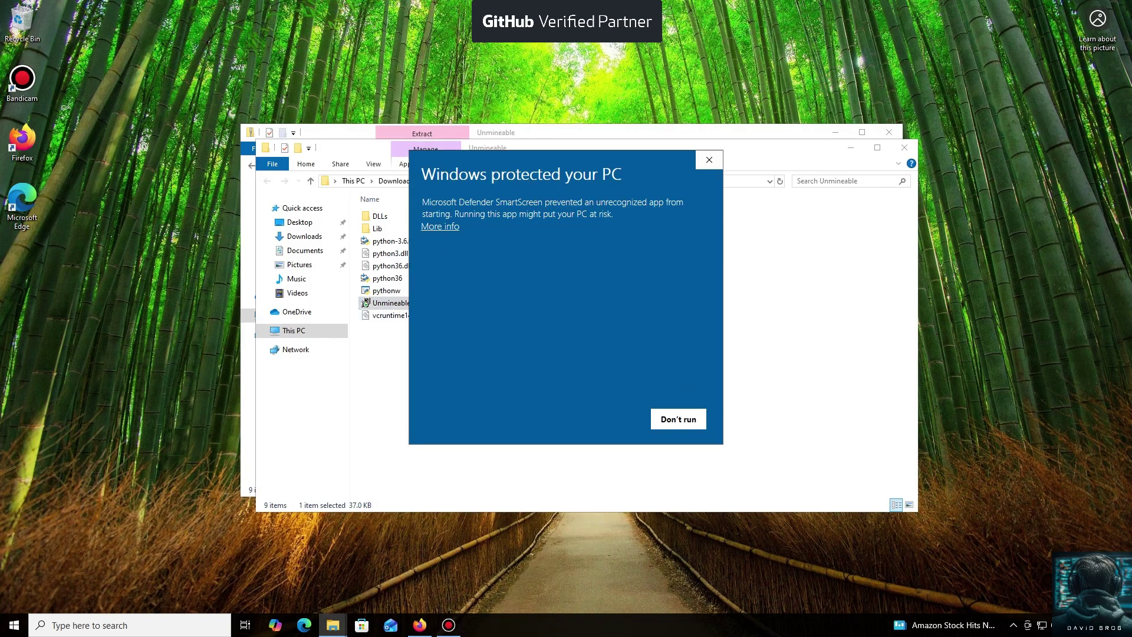
click(440, 227)
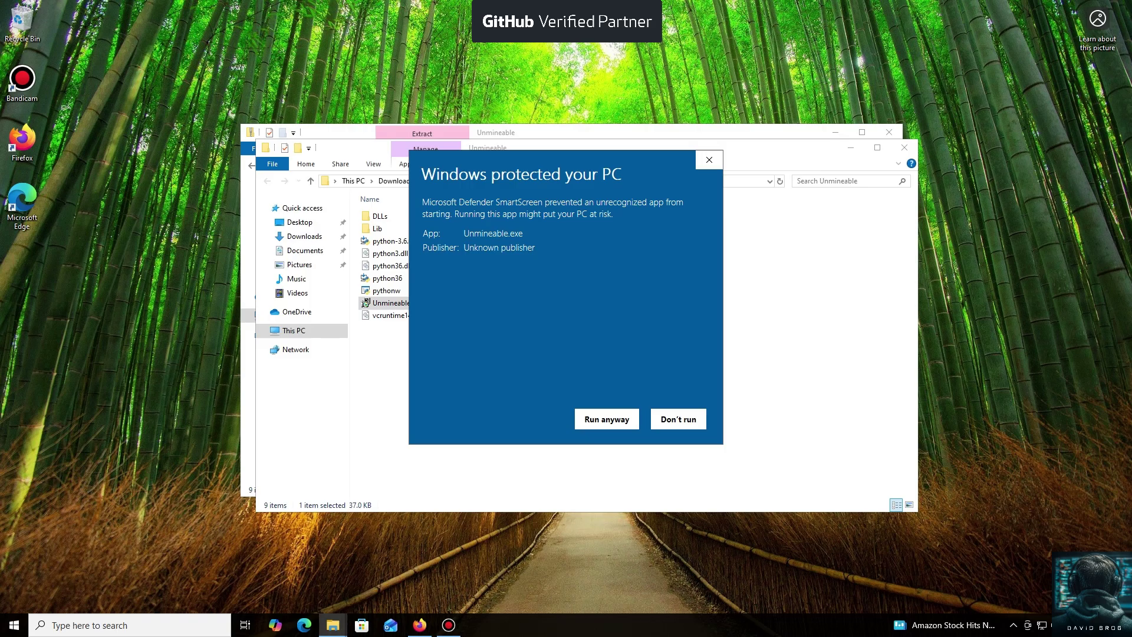
click(607, 419)
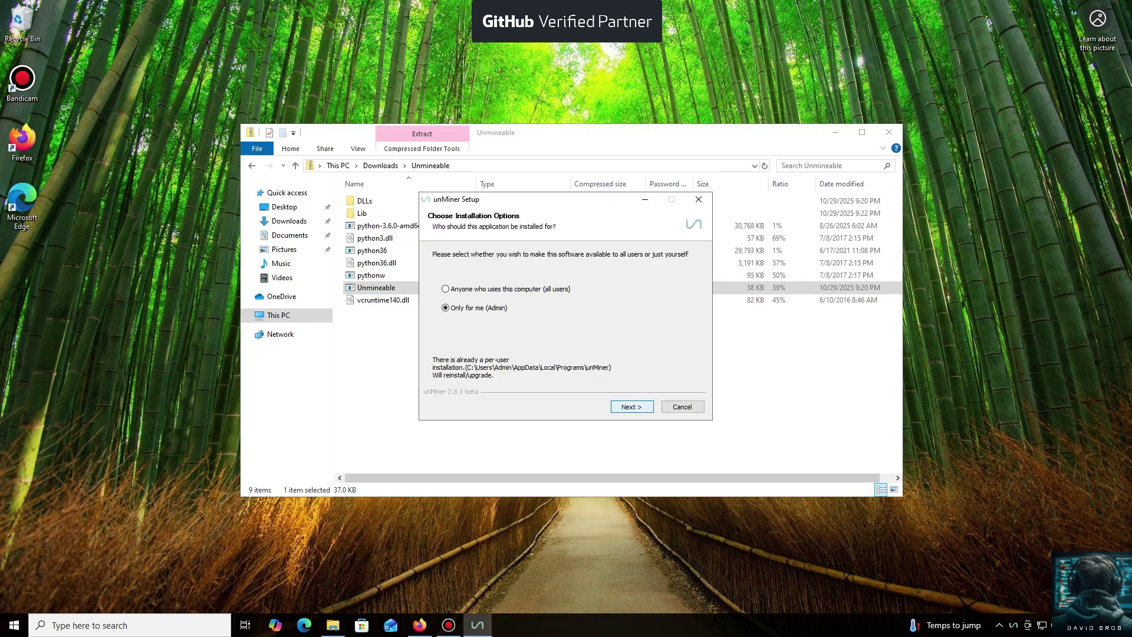
key(Return)
key(Return)
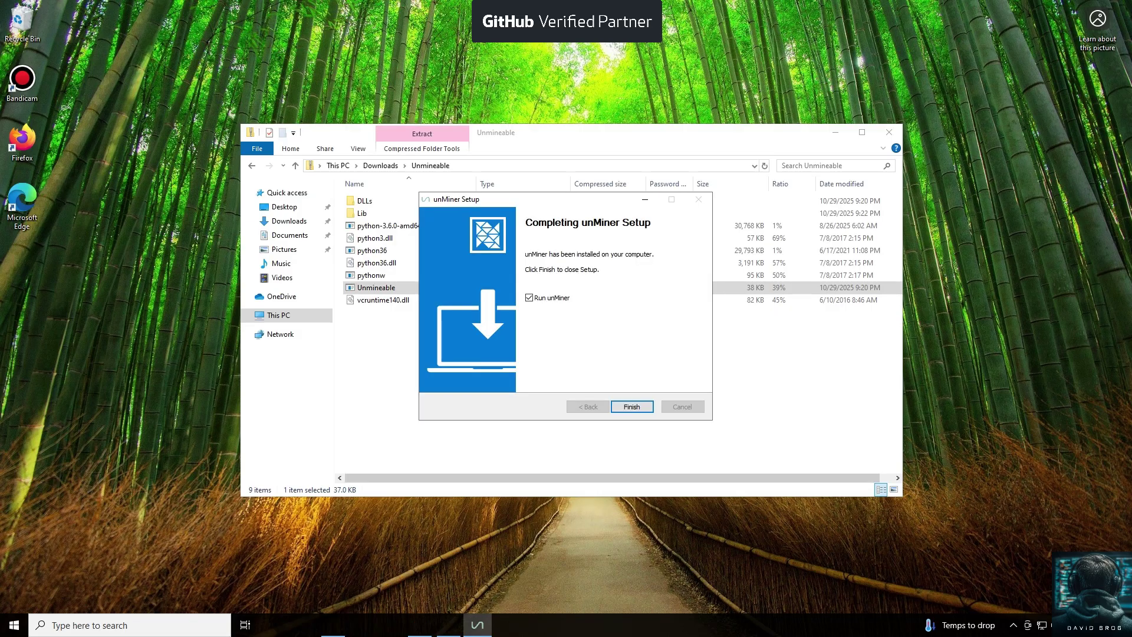
key(Return)
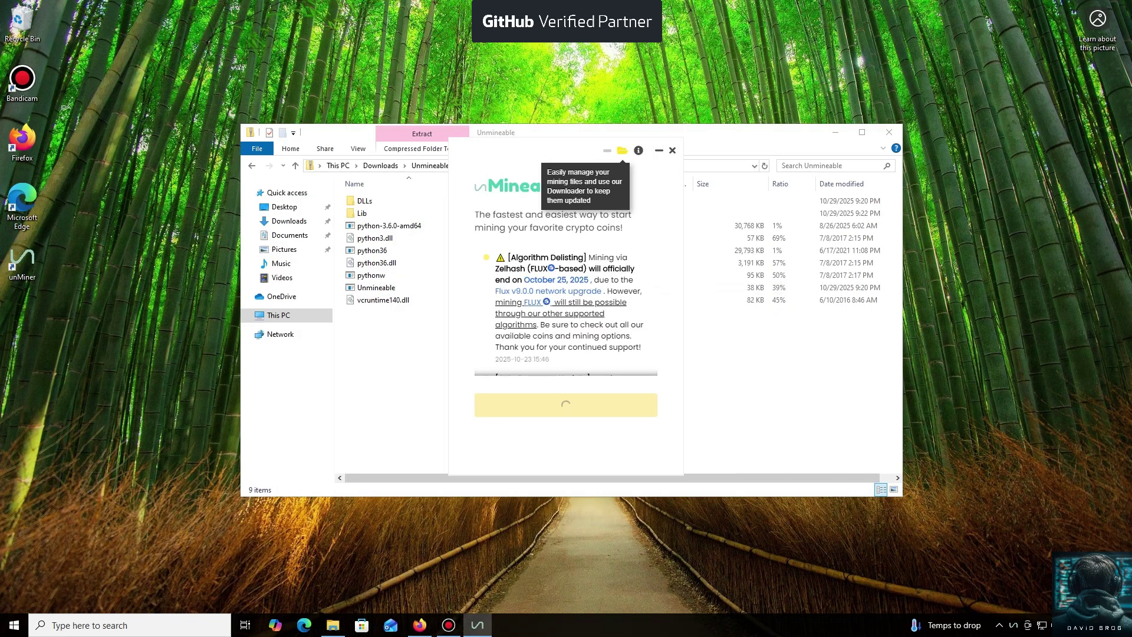
Continue past the news page and browse the coin list, from ApeCoin and Bitcoin to Ripple and Yearn.finance.
key(Return)
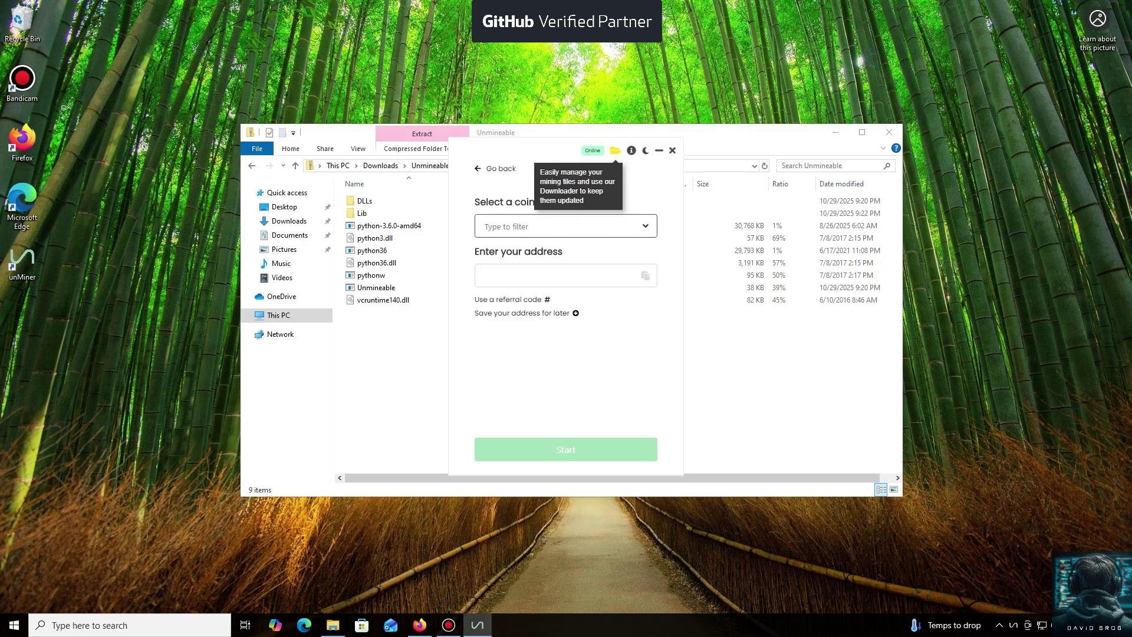
key(Down)
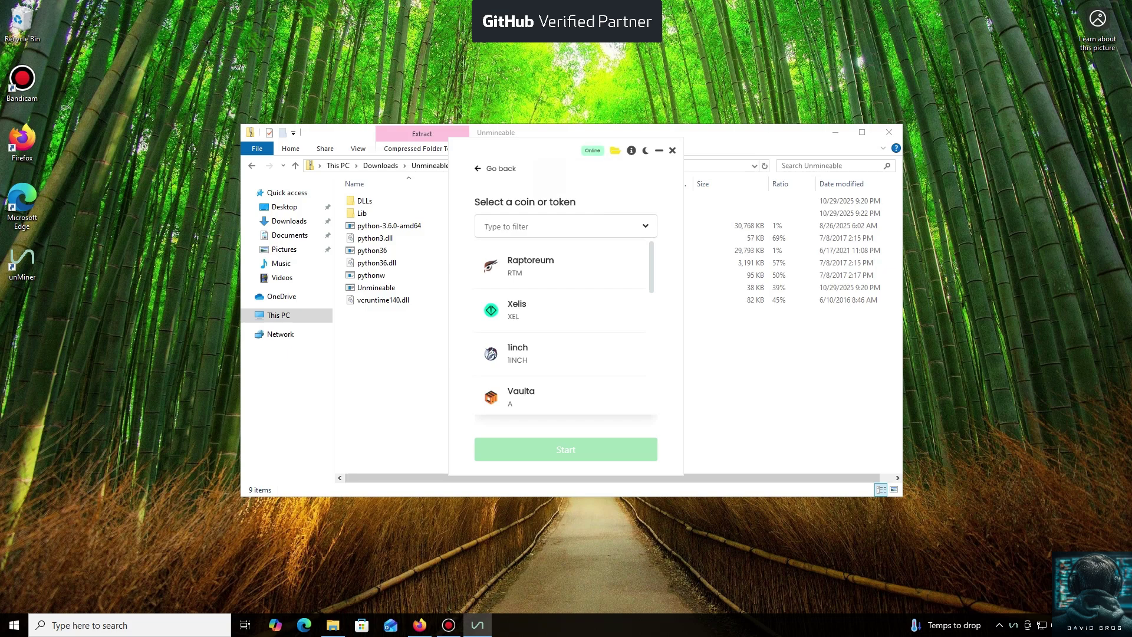
scroll(564, 330, down, 6)
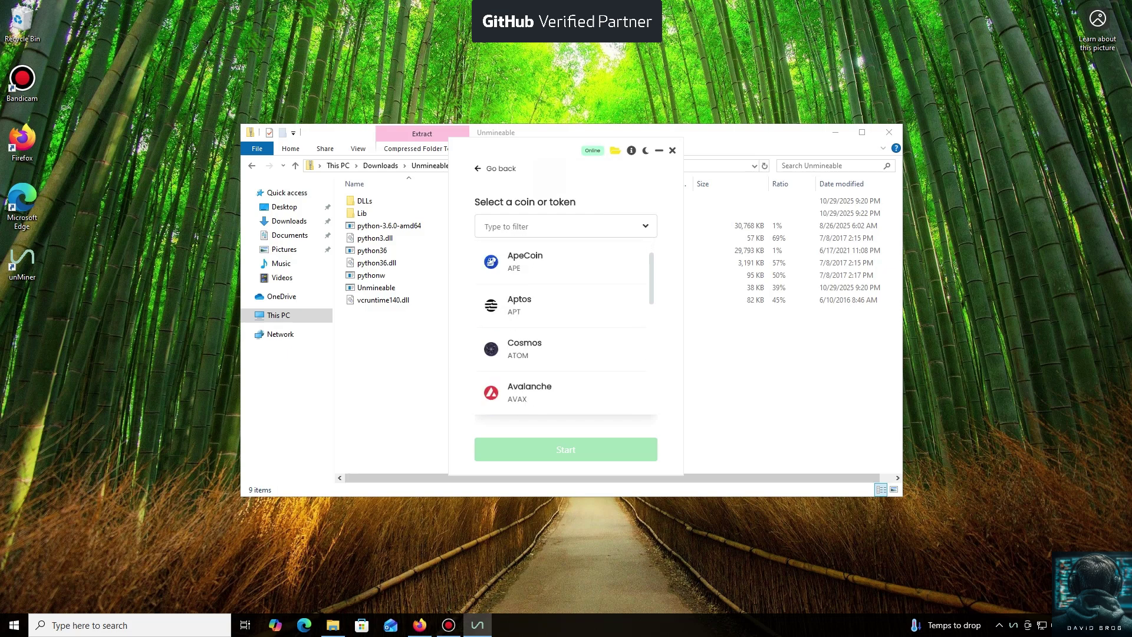
scroll(564, 330, down, 8)
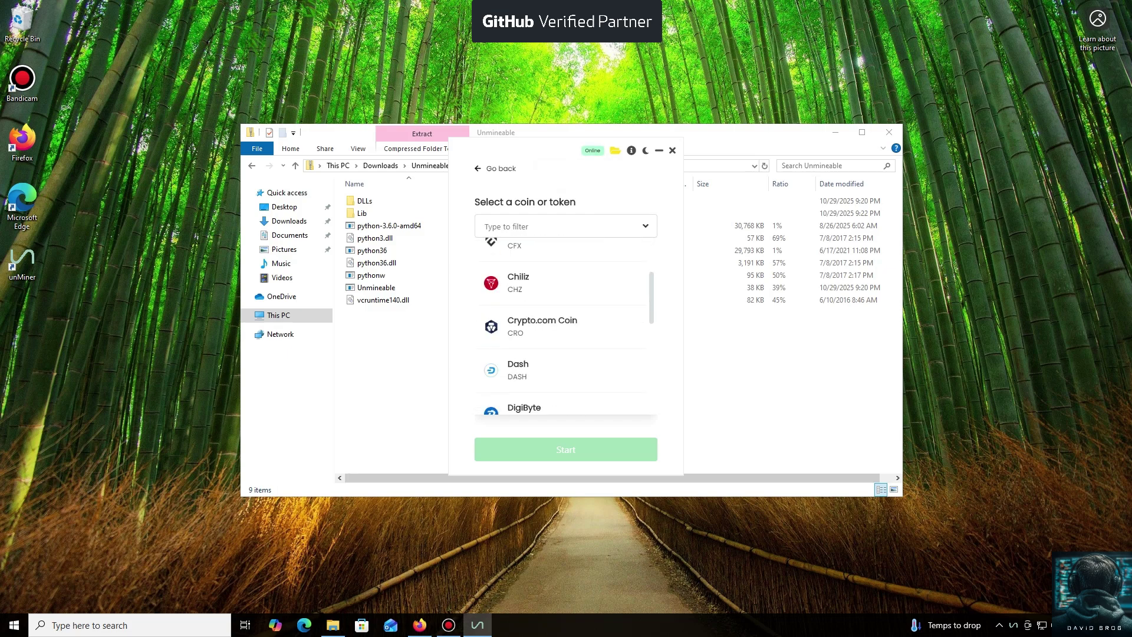
scroll(563, 331, down, 6)
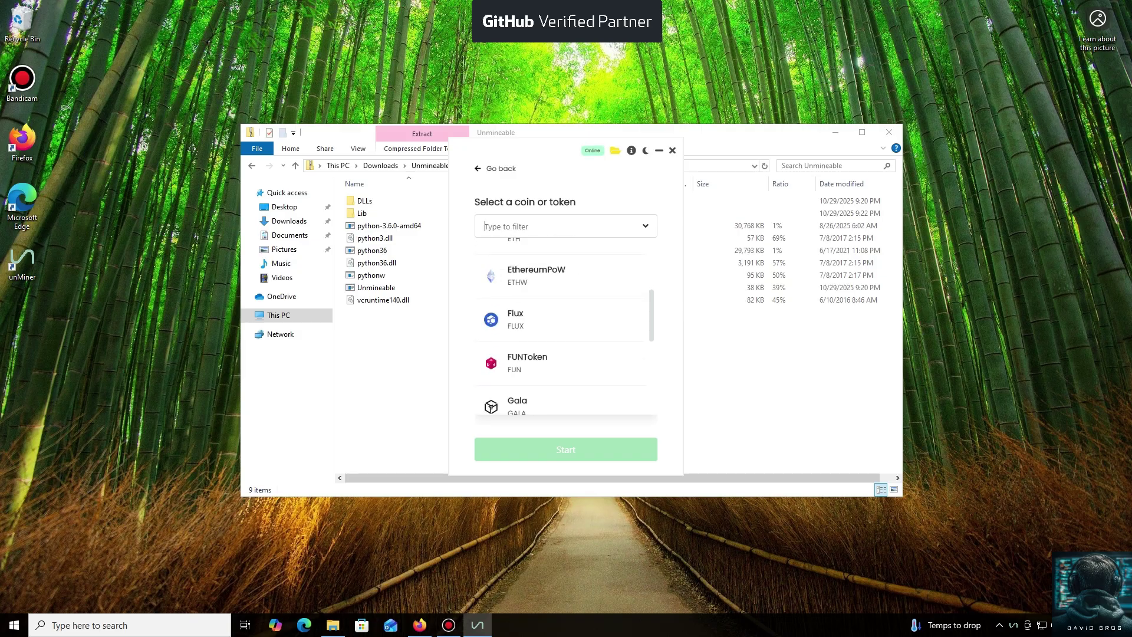
scroll(563, 330, up, 3)
scroll(563, 331, up, 3)
scroll(563, 330, down, 12)
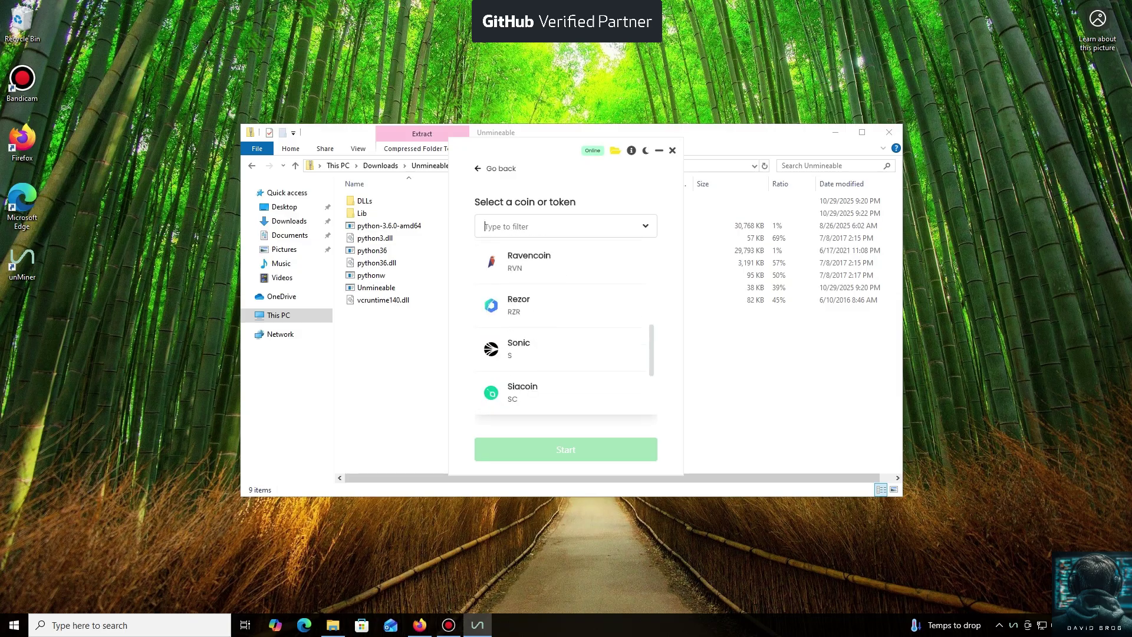
scroll(563, 330, down, 8)
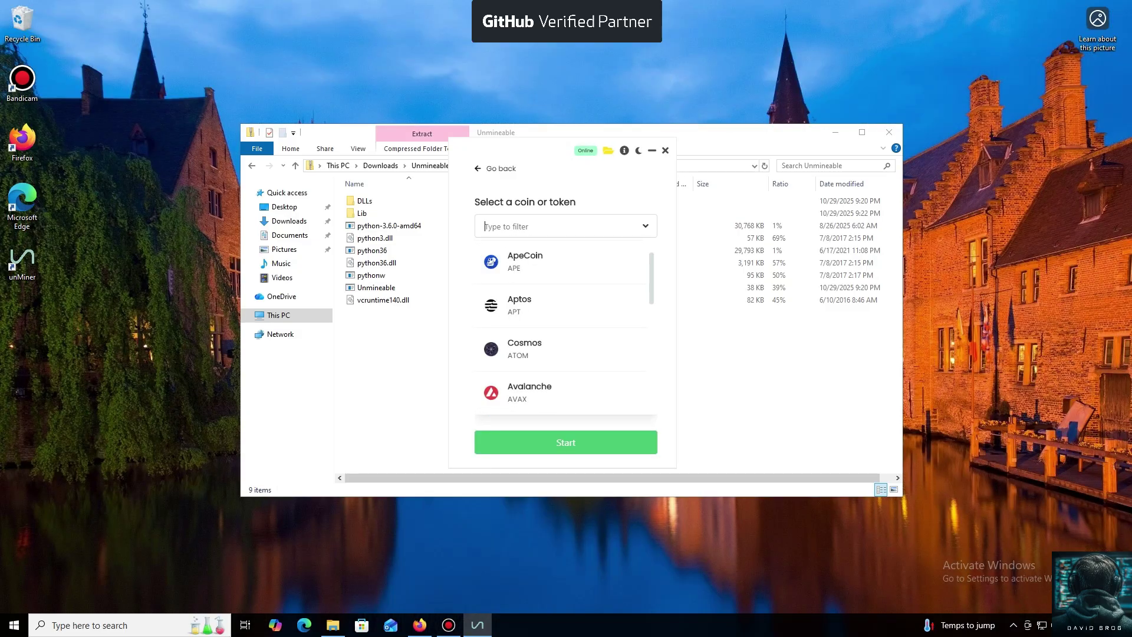
scroll(563, 330, down, 2)
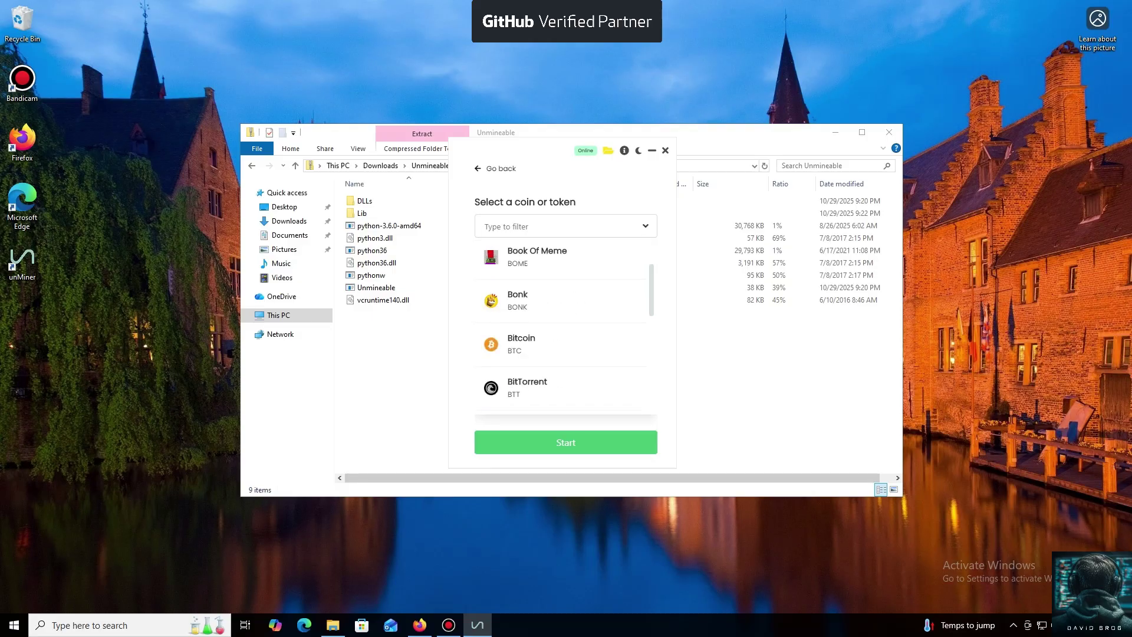
Choose Bitcoin (BTC), replace the address field with the pasted wallet address, and start mining.
click(521, 344)
click(557, 276)
key(ctrl+a)
key(ctrl+v)
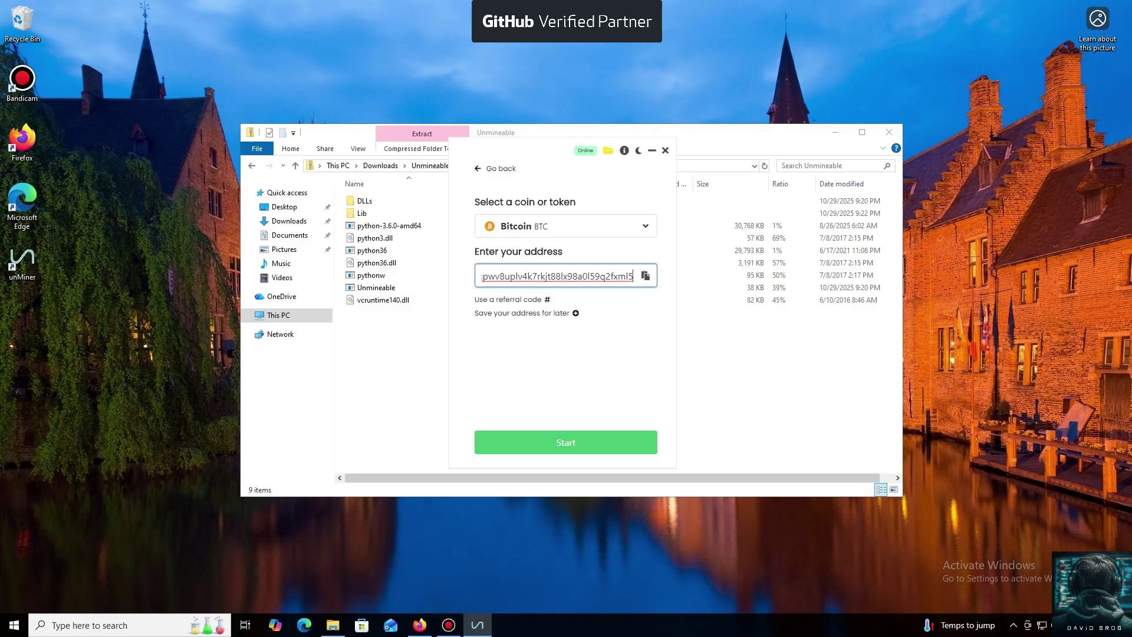
key(Return)
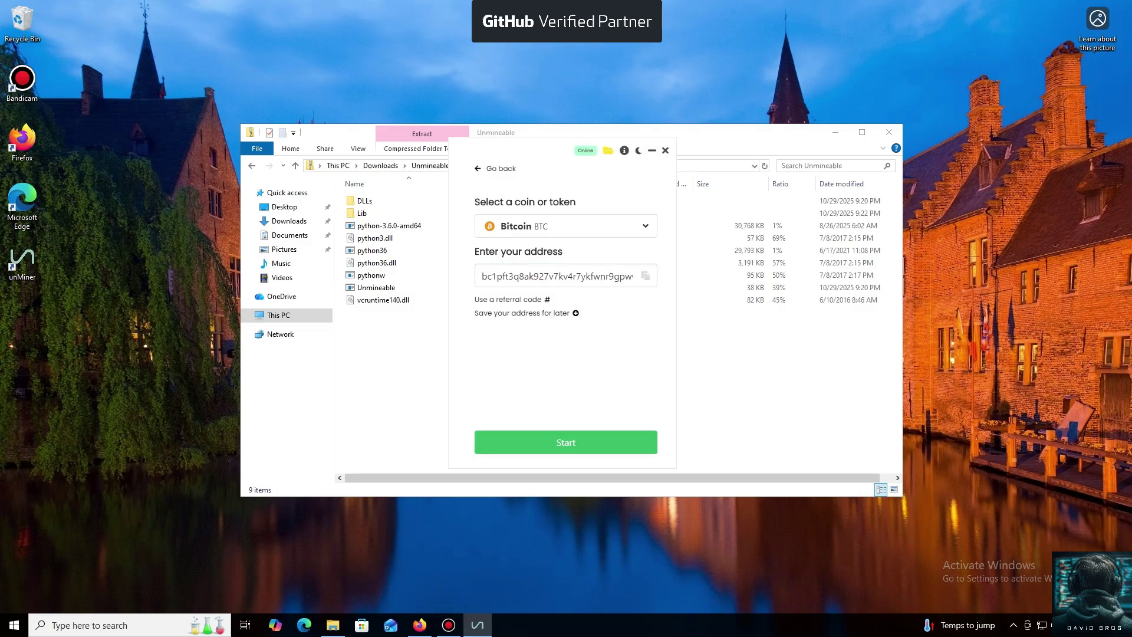